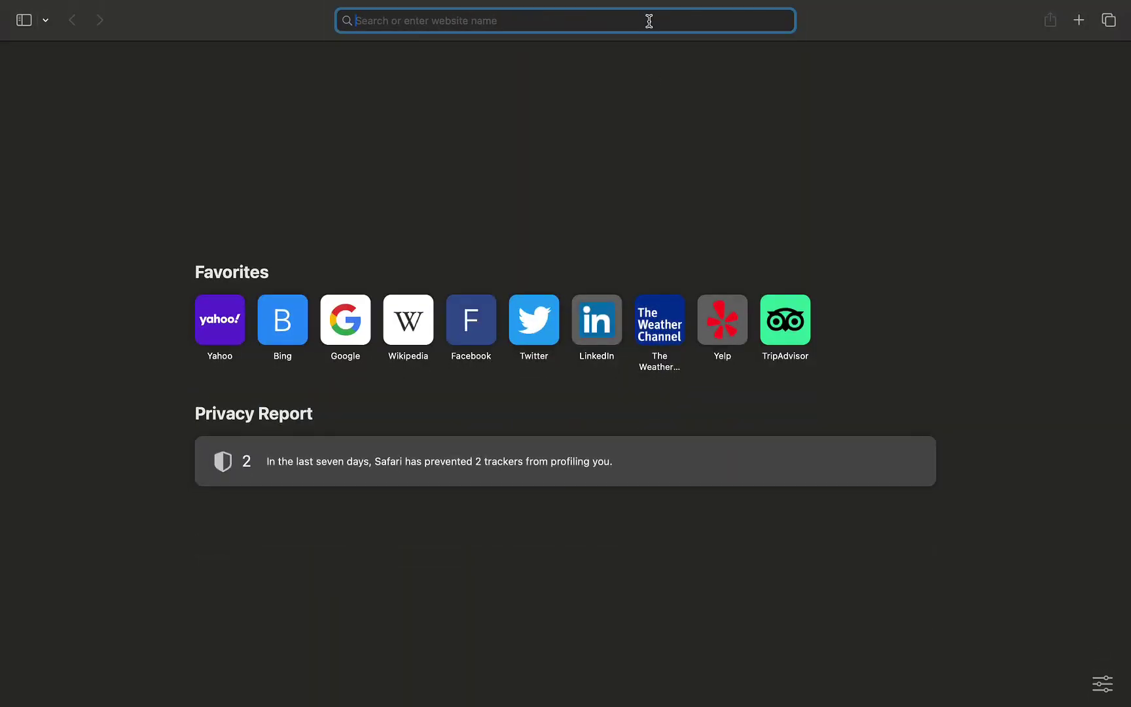
pyautogui.write('partners')
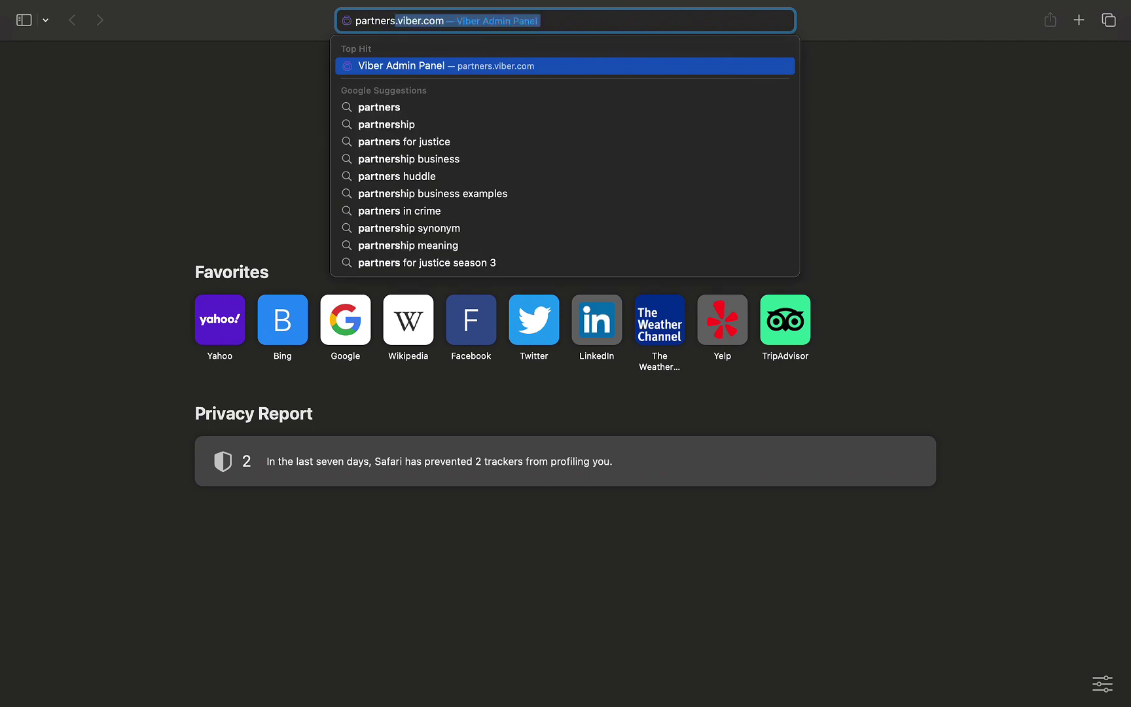
pyautogui.write('.viber.c')
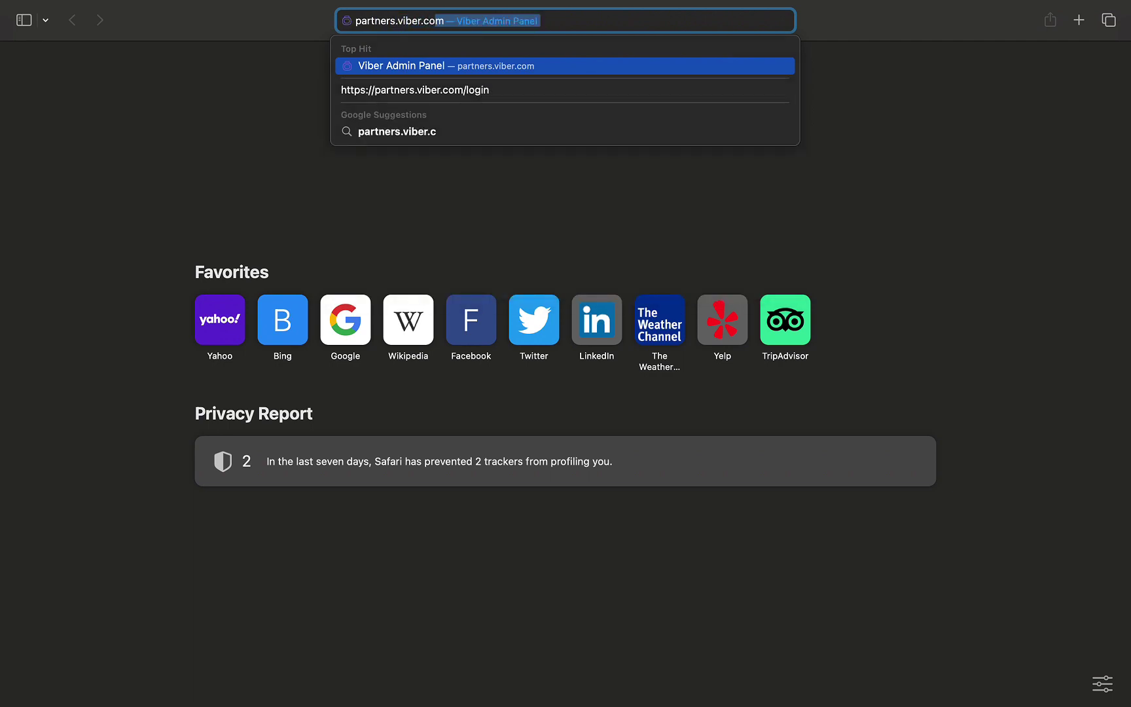
pyautogui.write('om')
# Load partners.viber.com in Safari to reach the Viber Admin Panel login page.
pyautogui.press('Return')
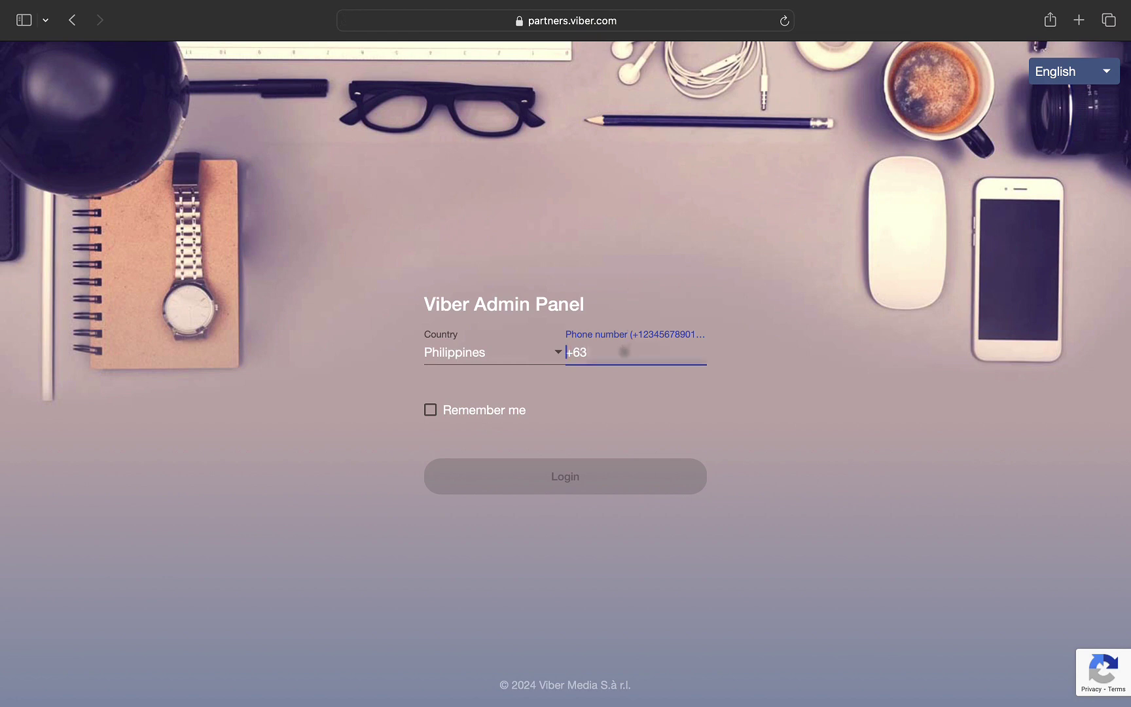
# Enter the phone number after the +63 Philippines code and submit the login.
pyautogui.click(624, 354)
pyautogui.write('9')
pyautogui.write('1234')
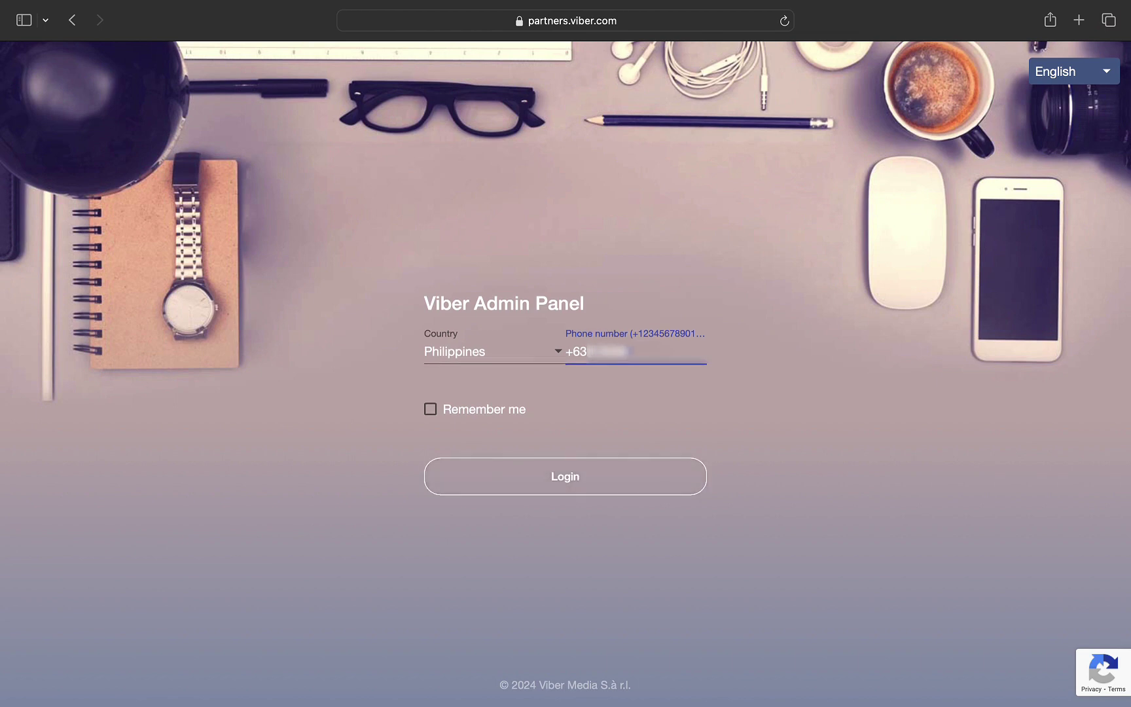
pyautogui.write('567')
pyautogui.write('8')
pyautogui.click(562, 478)
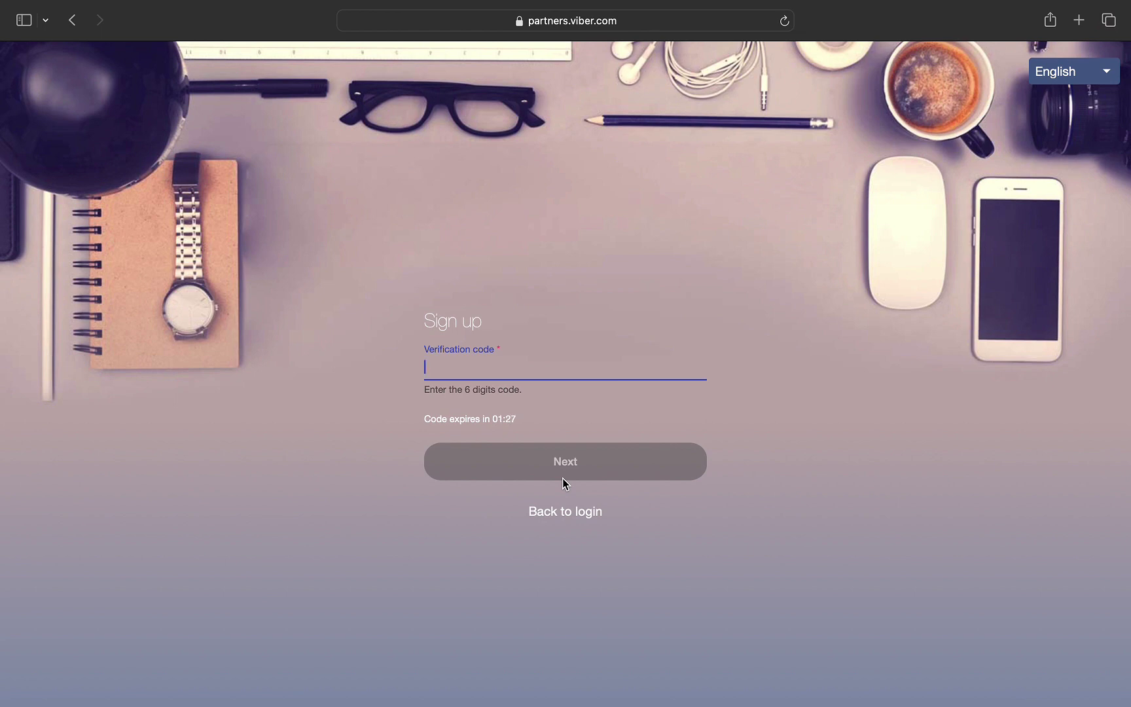
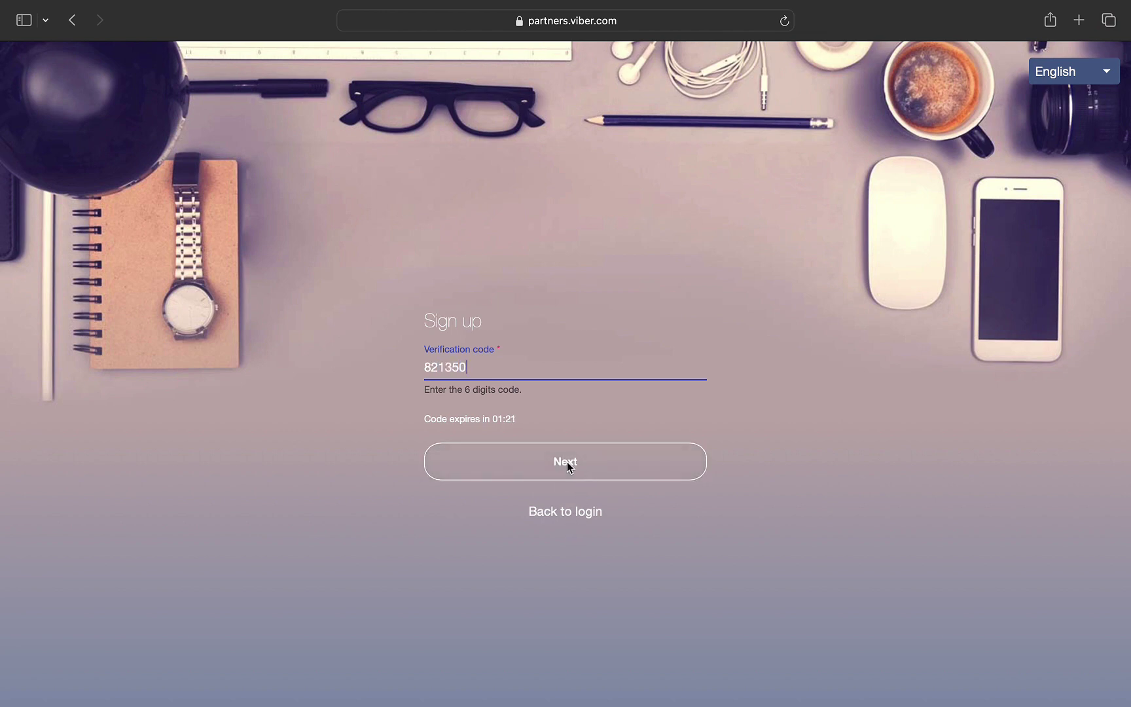
# Submit the 6-digit verification code to open the Kerbal Spice Program dashboard.
pyautogui.click(567, 463)
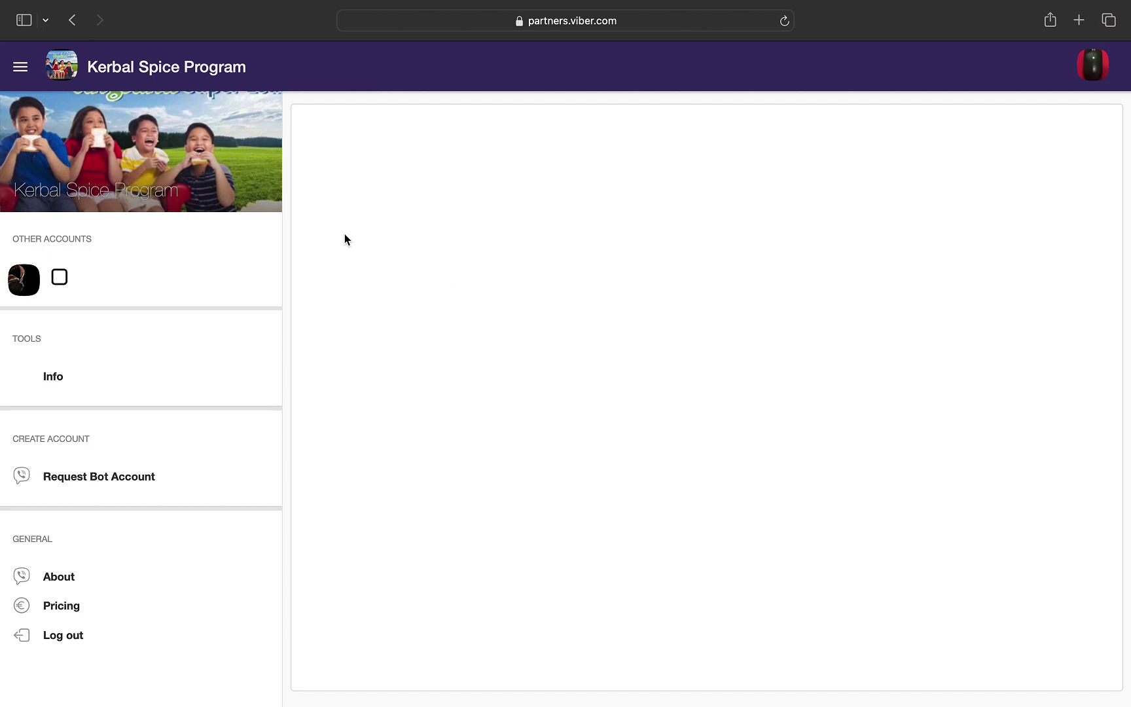
# Switch to the RosieDevTest account under Other Accounts.
pyautogui.click(27, 275)
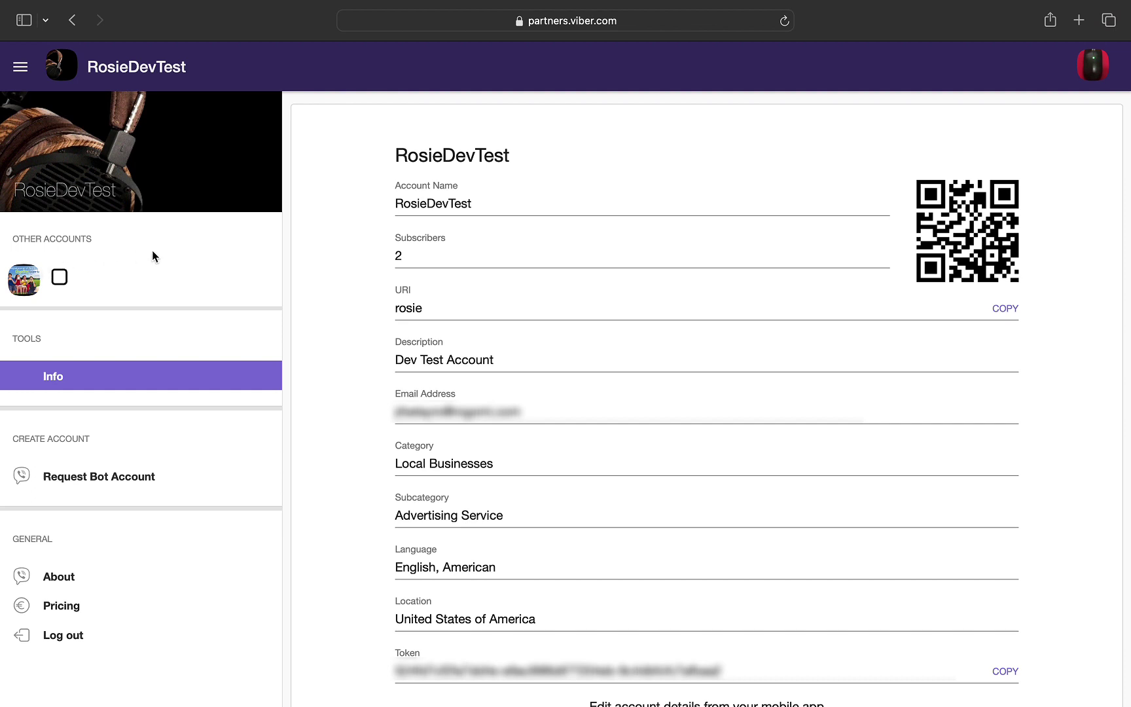
pyautogui.scroll(-2, 324, 378)
pyautogui.scroll(-1, 324, 377)
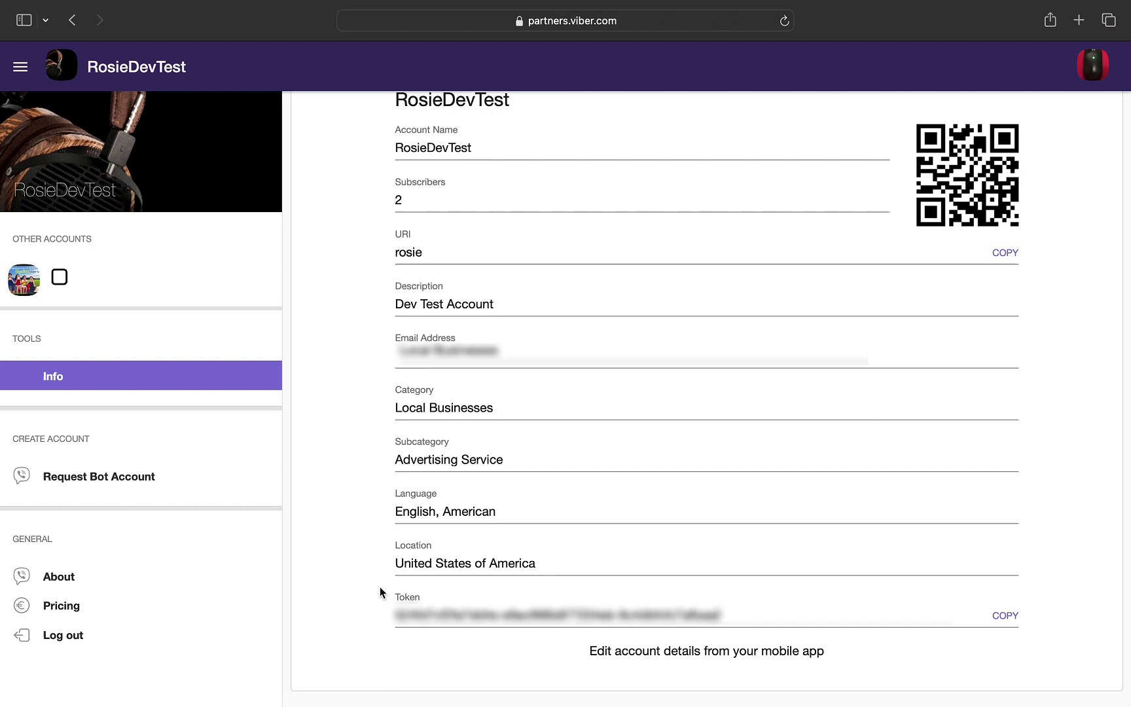
# Copy RosieDevTest's bot token from its Info page to the clipboard.
pyautogui.click(1009, 616)
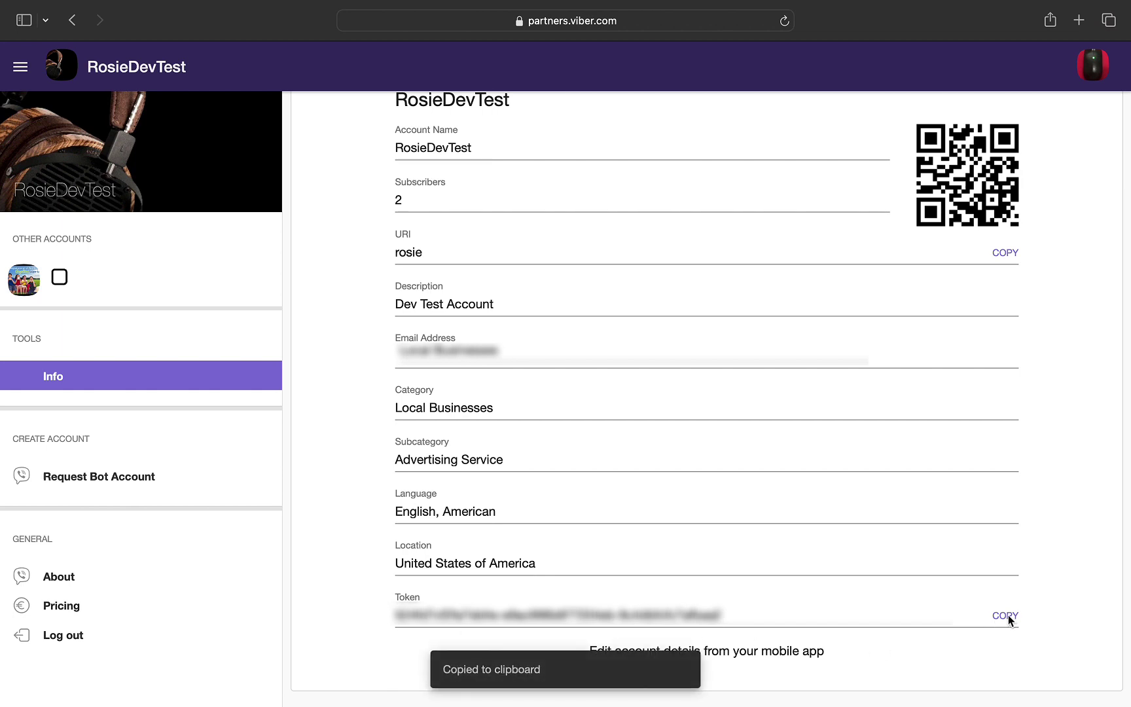